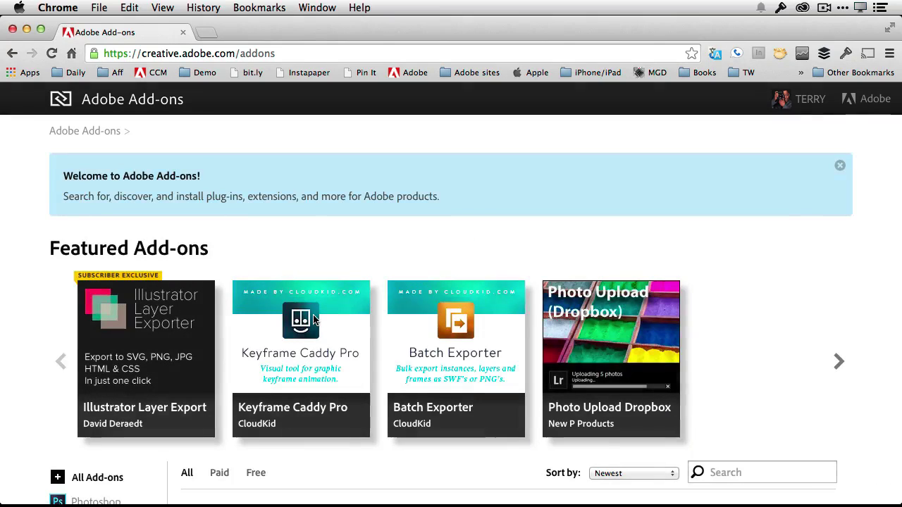
scroll(311, 303, down, 2)
scroll(311, 303, down, 5)
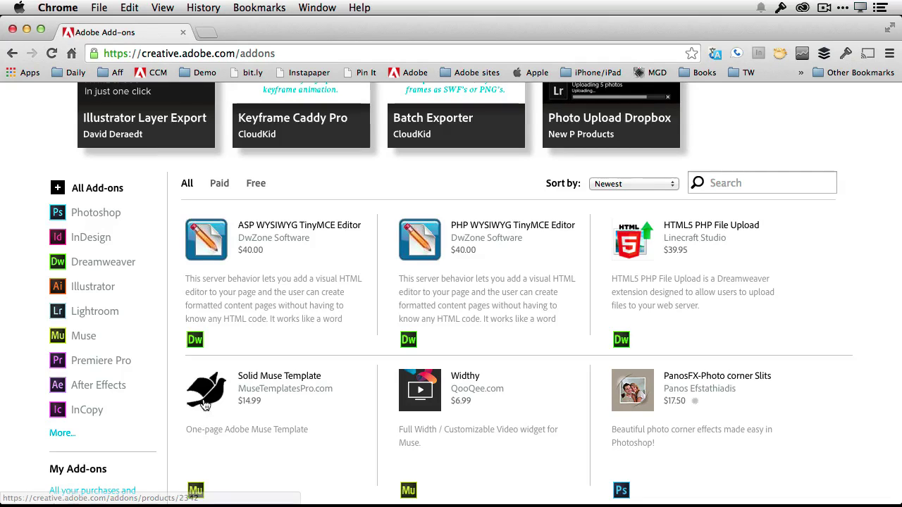
scroll(241, 398, down, 3)
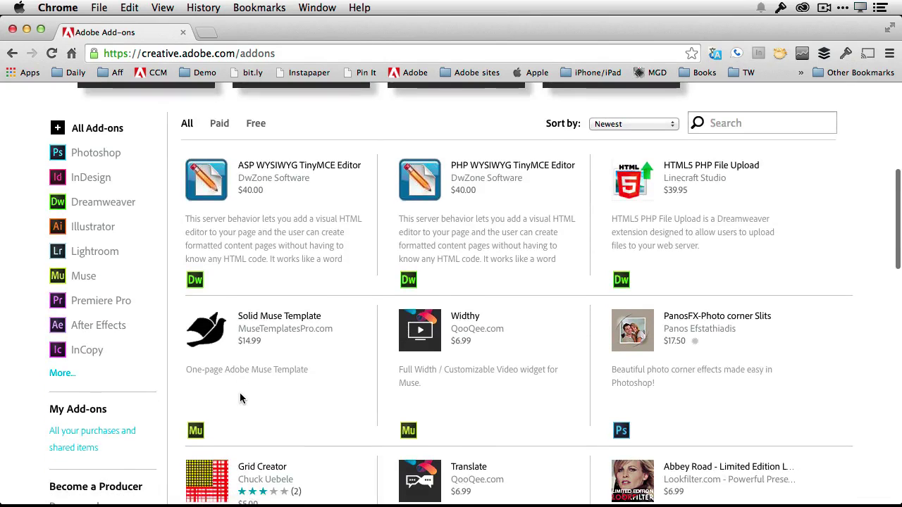
scroll(331, 400, down, 2)
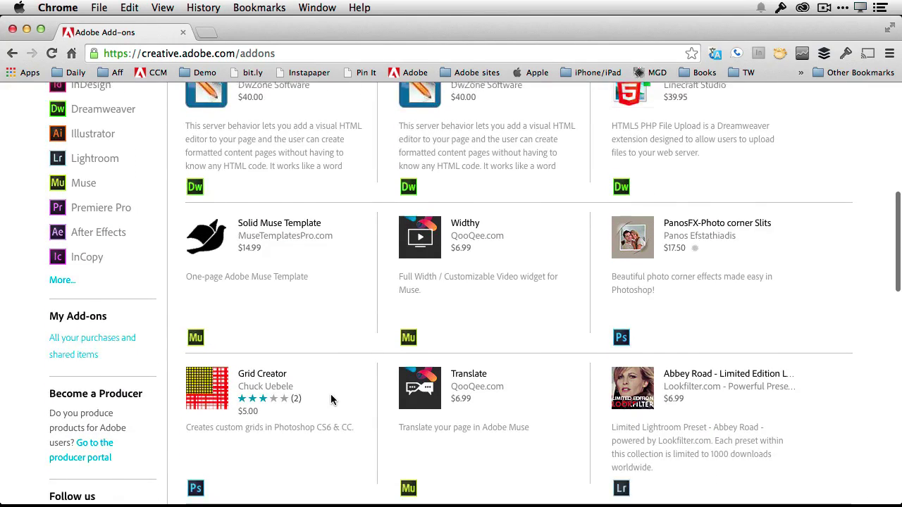
scroll(331, 399, down, 3)
scroll(330, 400, down, 2)
scroll(331, 400, down, 1)
scroll(330, 399, up, 3)
scroll(331, 400, up, 5)
scroll(330, 400, up, 5)
scroll(330, 400, up, 1)
scroll(296, 391, down, 1)
scroll(248, 385, down, 1)
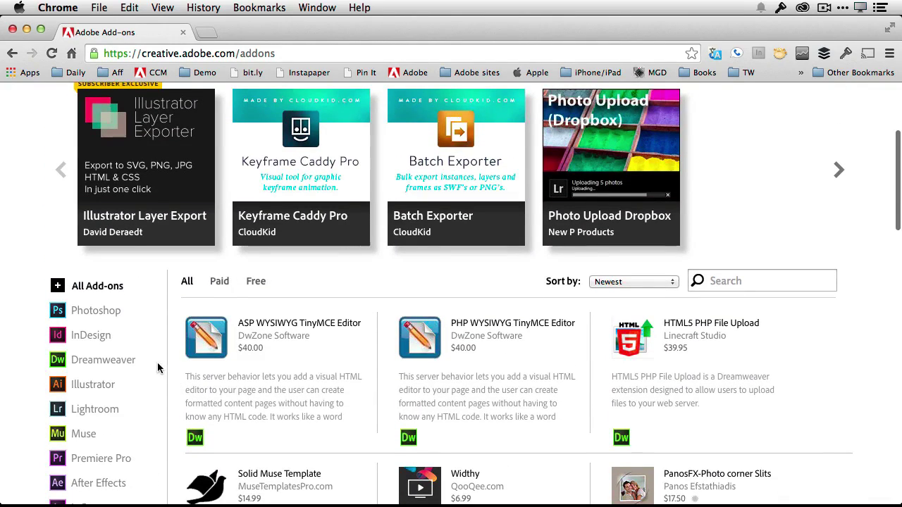
- Filter Adobe Add-ons to the Photoshop category and browse its featured add-ons grid
click(92, 317)
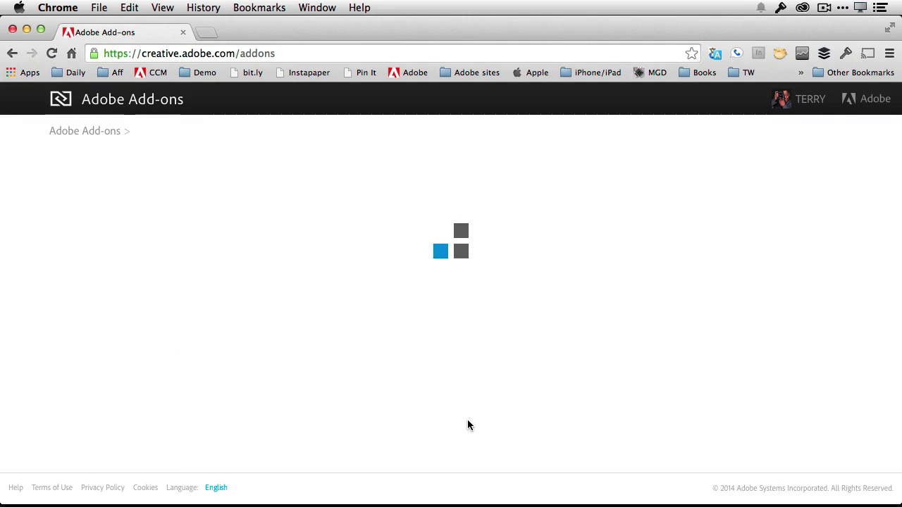
scroll(642, 414, down, 3)
scroll(654, 412, down, 4)
scroll(654, 416, down, 2)
scroll(654, 409, down, 1)
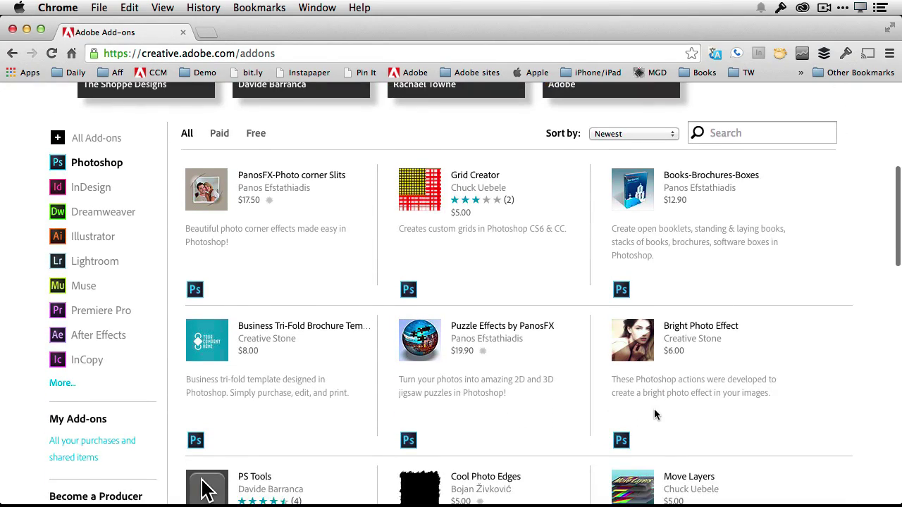
scroll(654, 409, down, 2)
scroll(654, 409, down, 2)
scroll(654, 408, down, 2)
scroll(655, 414, down, 2)
scroll(654, 414, down, 3)
scroll(654, 414, down, 2)
scroll(654, 415, down, 3)
scroll(654, 414, up, 2)
scroll(655, 414, up, 5)
scroll(654, 414, up, 5)
scroll(655, 416, up, 1)
scroll(655, 413, down, 1)
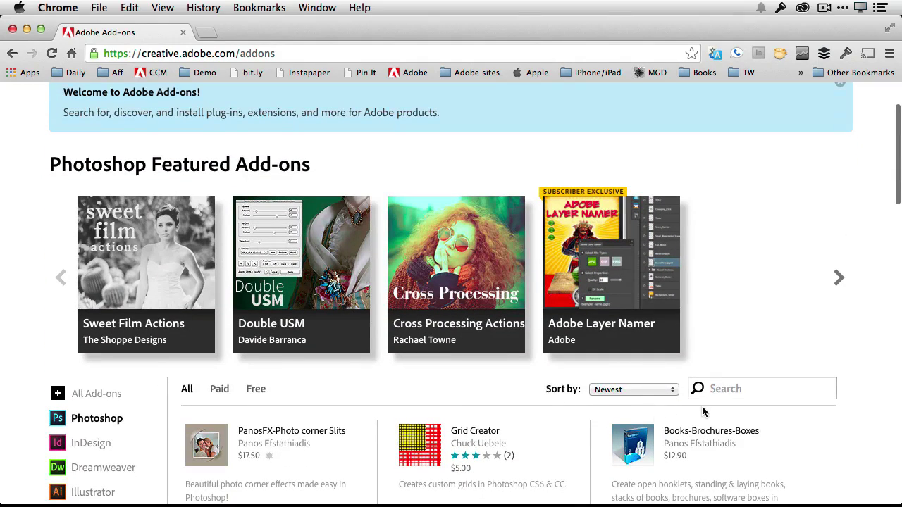
- Search the Adobe Add-ons catalogue for 'Kuler'
click(719, 390)
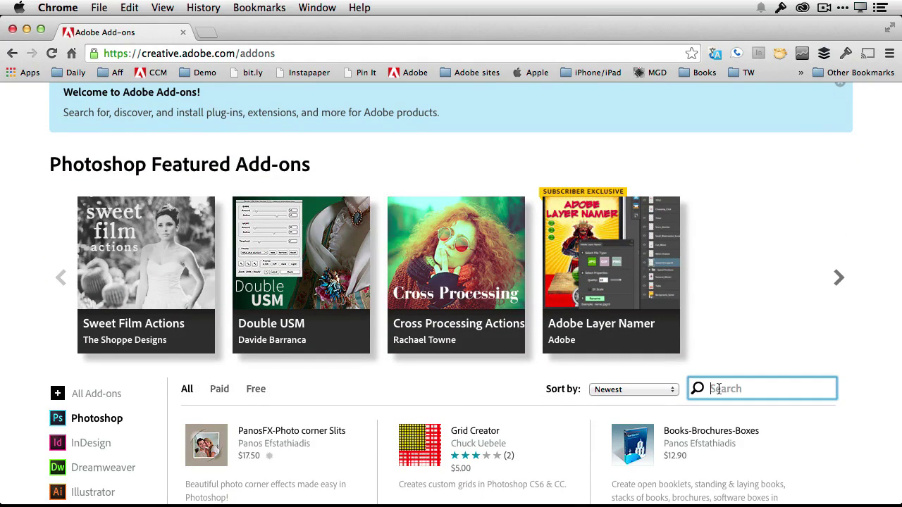
text(Kuler)
key(Return)
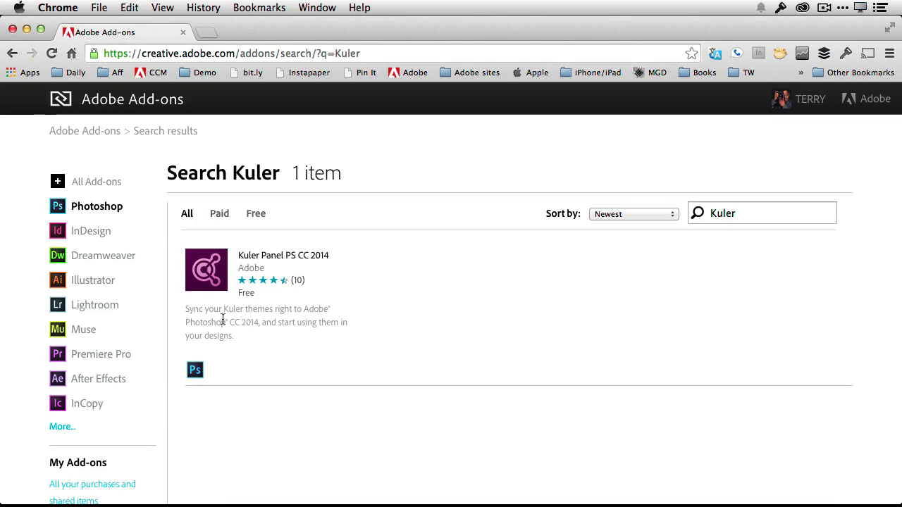
- Open the Kuler Panel PS CC 2014 result and install it
click(209, 283)
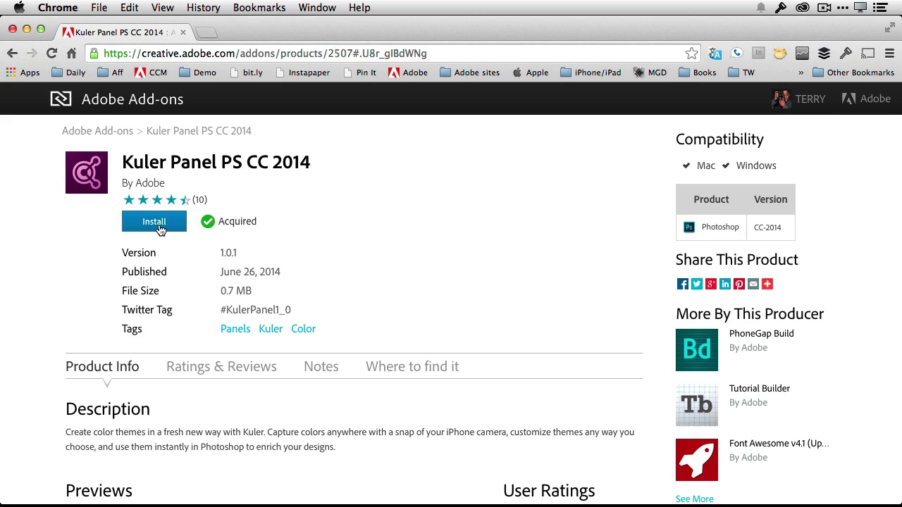
click(158, 227)
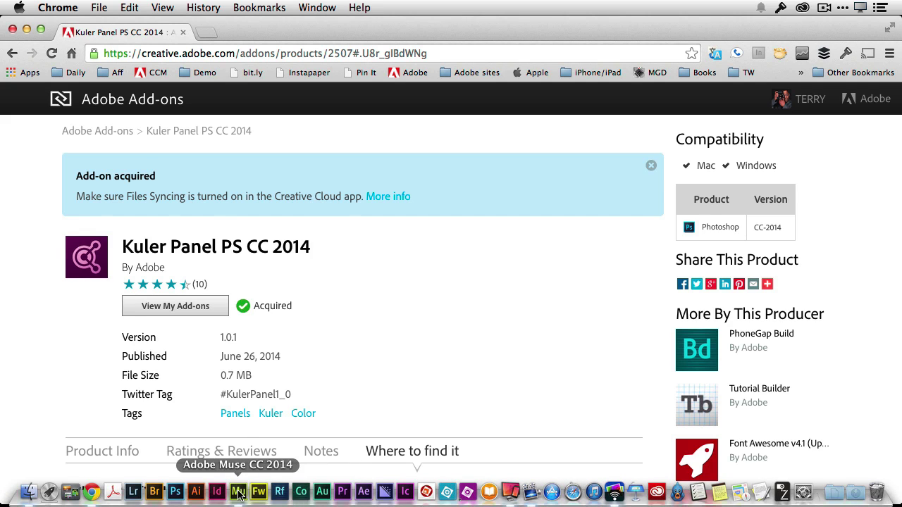
mouse_move(167, 499)
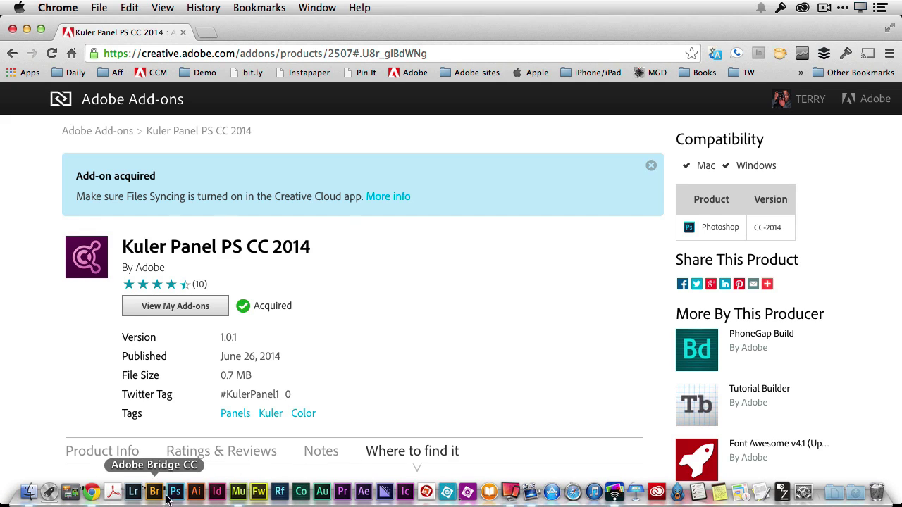
- Switch to Photoshop CC 2014 and show the Window > Extensions list, now listing Adobe Kuler
click(175, 492)
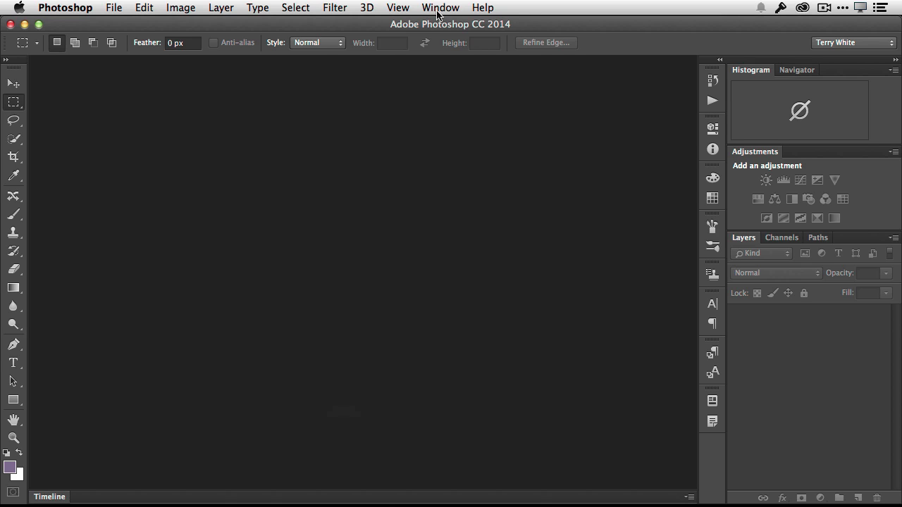
click(437, 8)
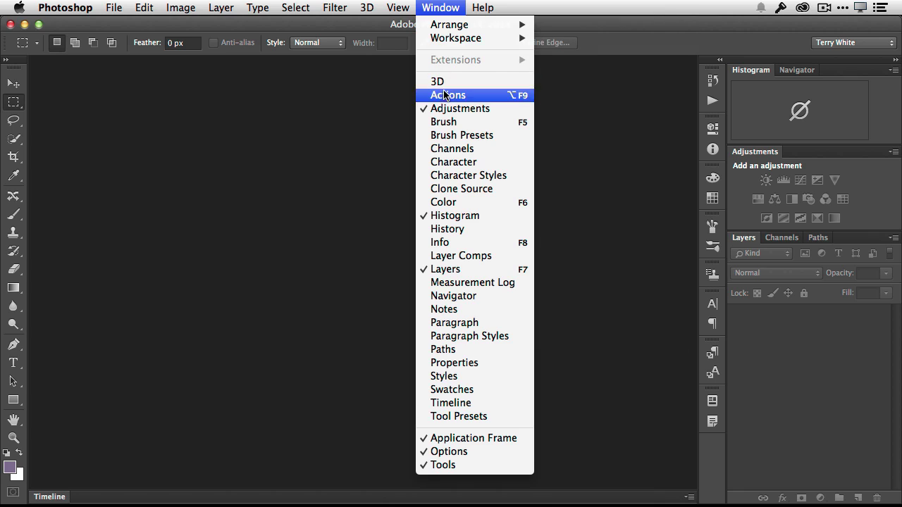
click(350, 97)
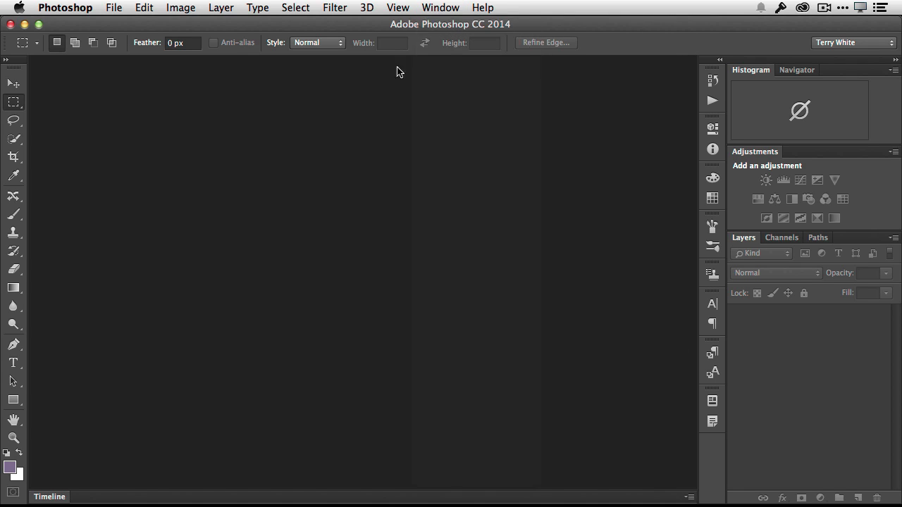
click(432, 7)
mouse_move(455, 60)
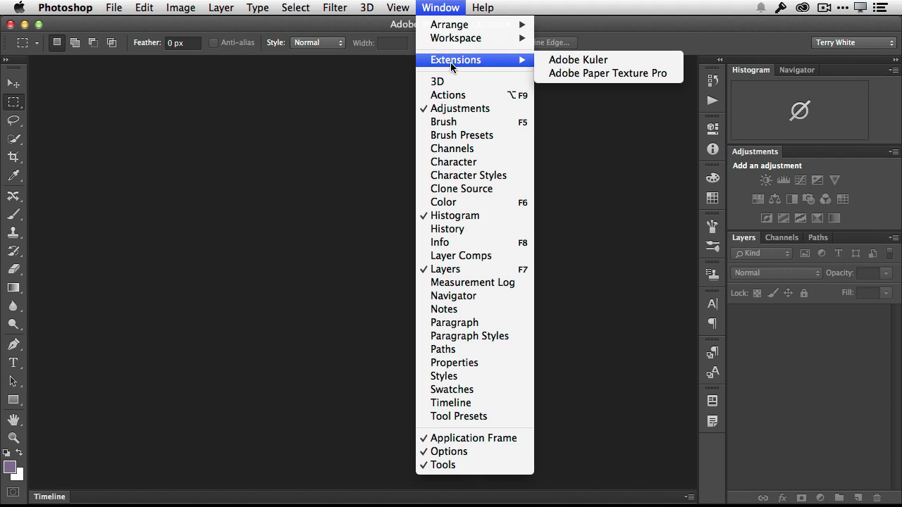
- Launch the Adobe Kuler extension and spread the colour-wheel handles into an analogous red theme
click(564, 65)
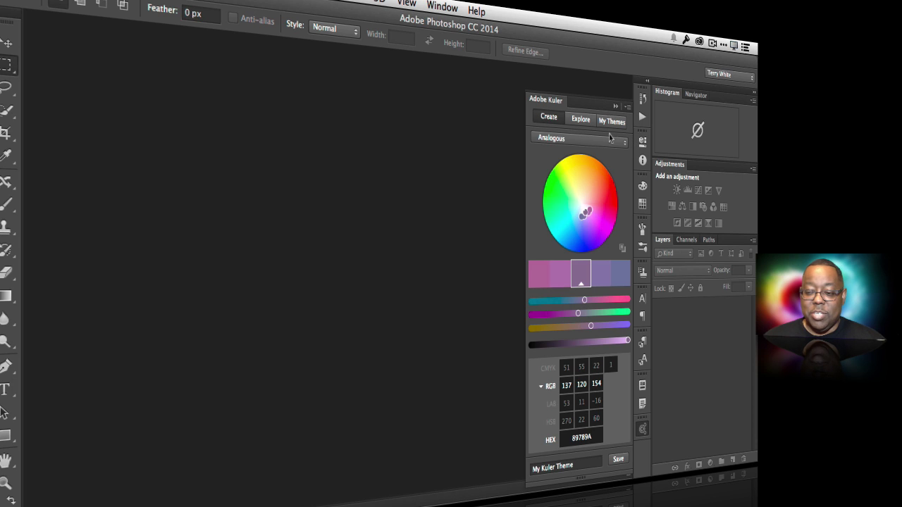
drag(585, 212, 600, 200)
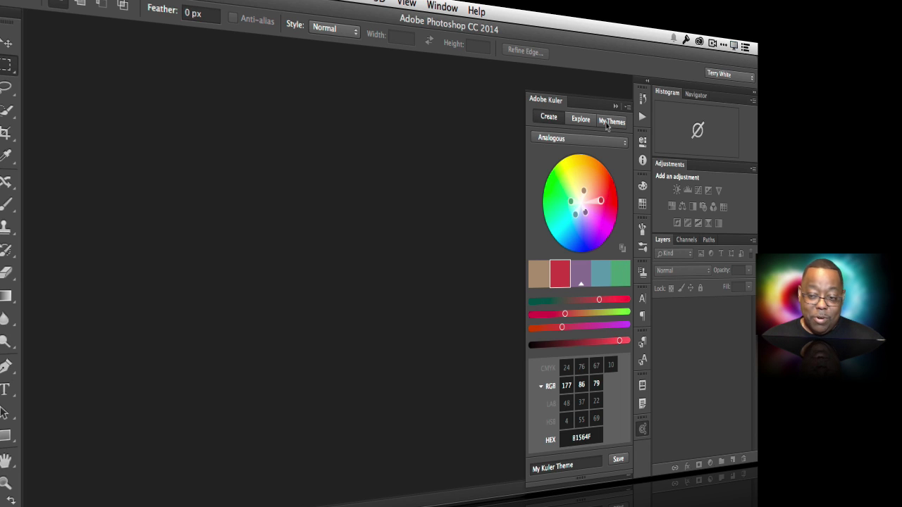
- Show Kuler's My Themes list: Coffee, Under my desk, Hilton and Bangalore
click(606, 122)
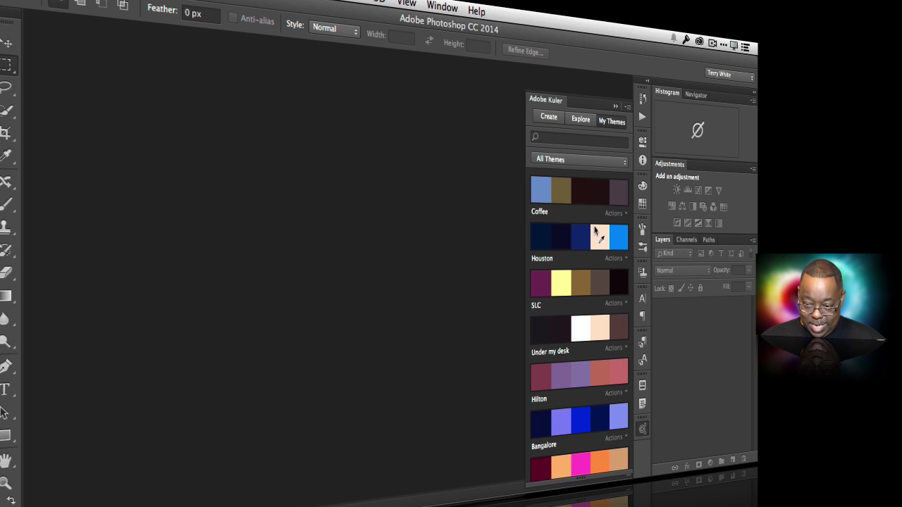